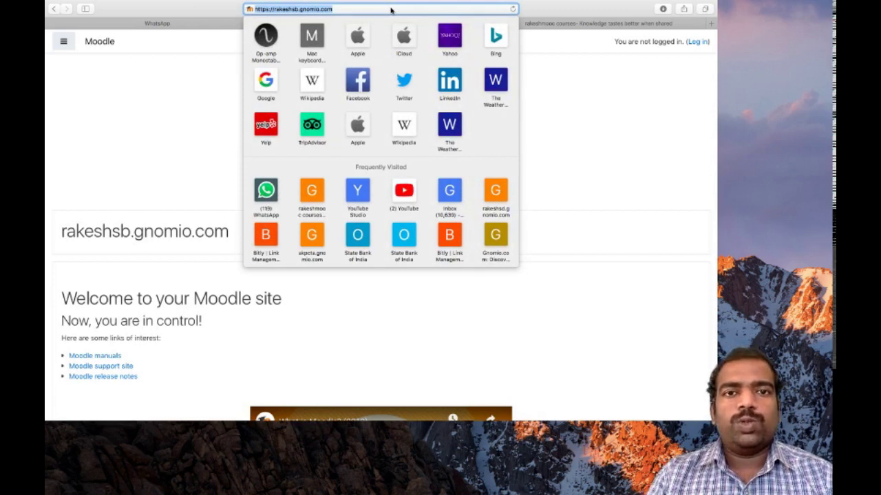
Step: Log in to the Moodle site and open the MOODLE trial course from the site home page to view its topics
left_click(574, 119)
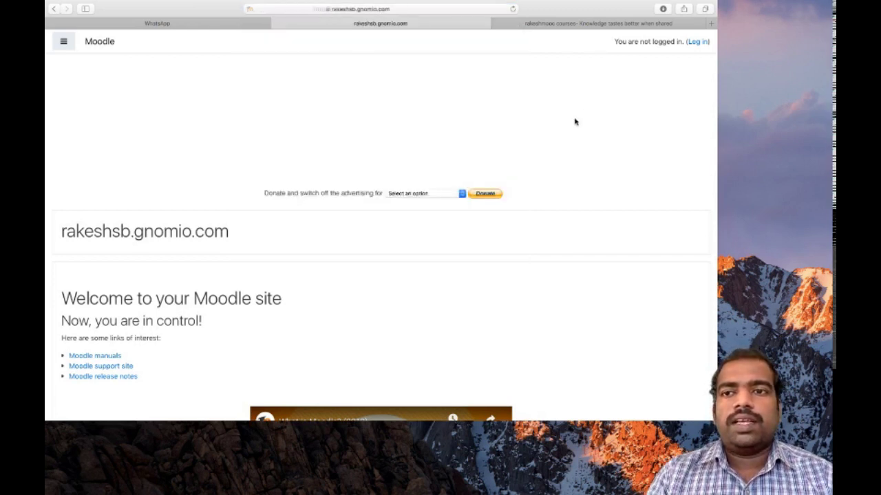
left_click(699, 42)
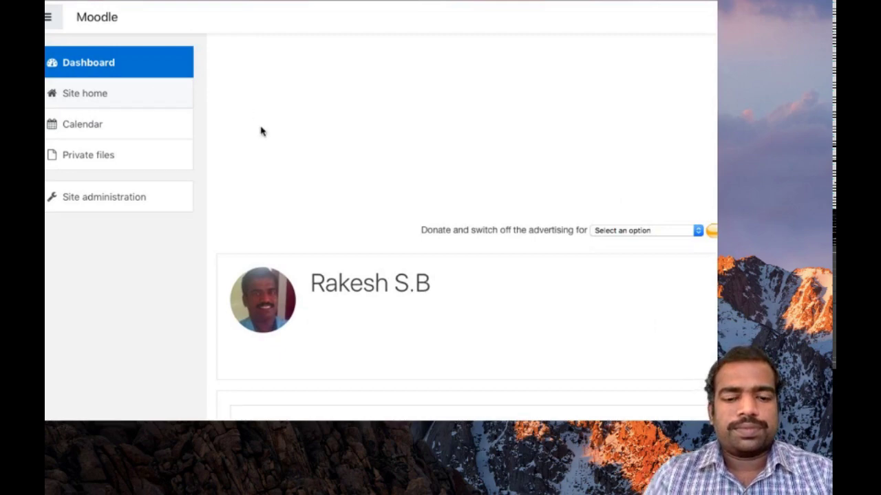
left_click(162, 125)
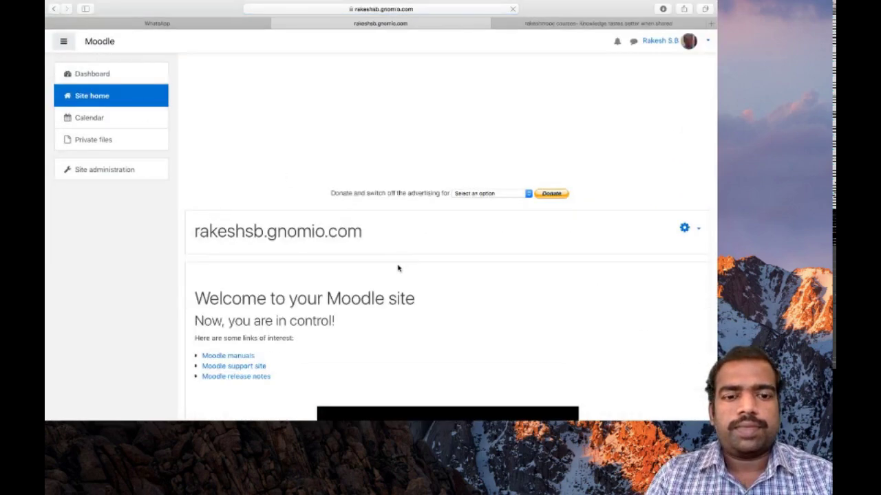
scroll(398, 268, "down", 8)
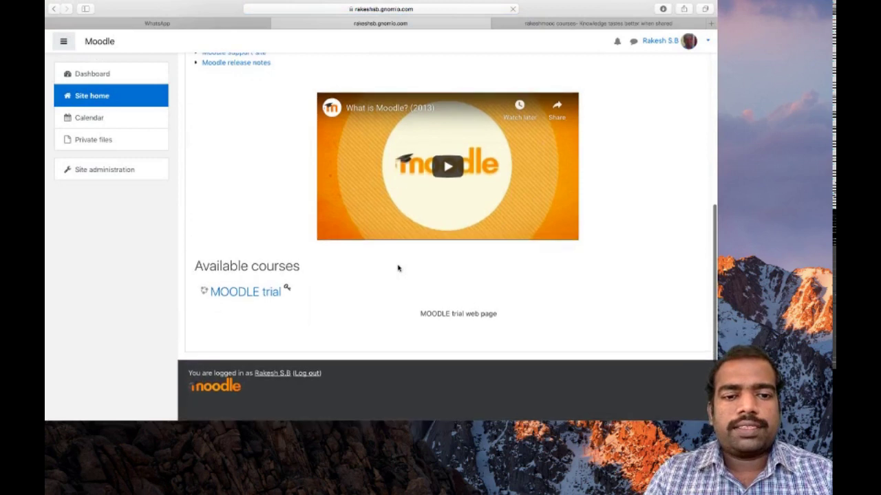
left_click(254, 296)
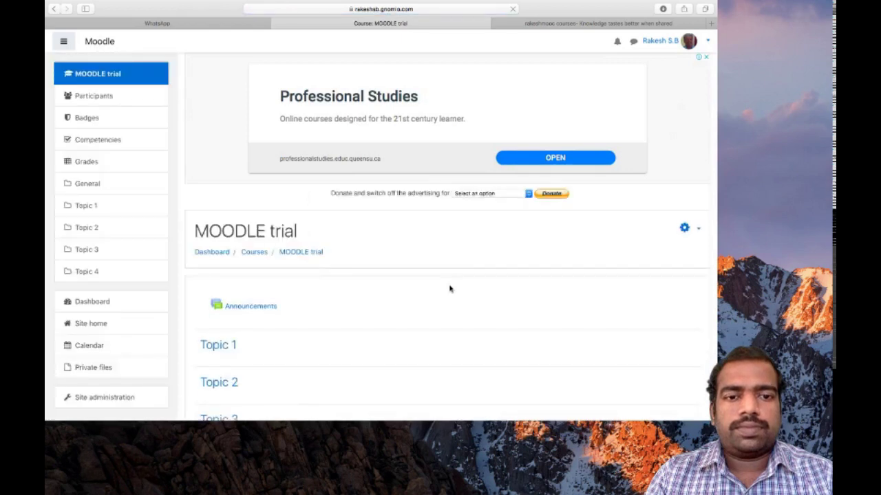
scroll(450, 289, "down", 2)
scroll(450, 289, "down", 2)
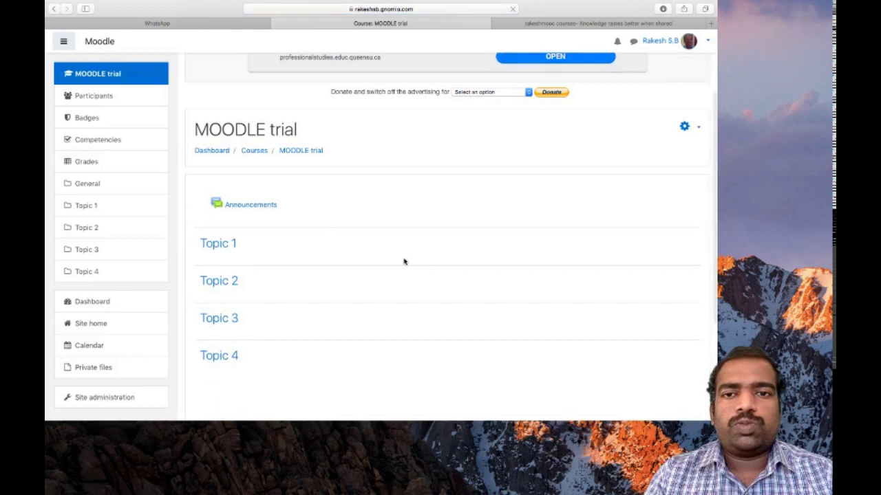
scroll(451, 232, "down", 2)
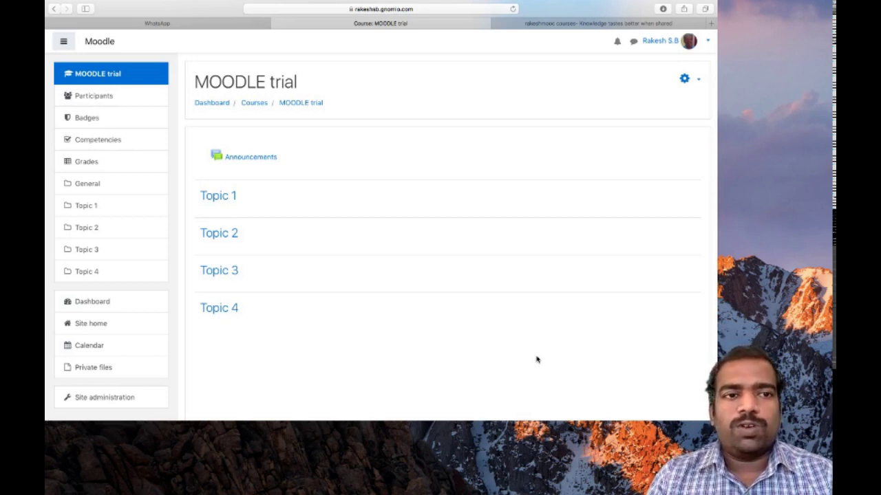
Step: Enrol the site owner's own account as Teacher in the MOODLE trial course and return to the course page
left_click(94, 95)
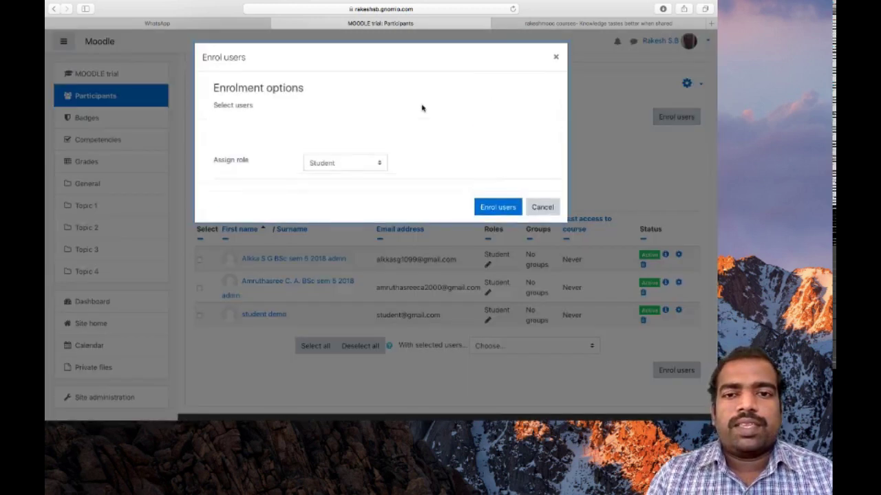
left_click(339, 127)
type("rak")
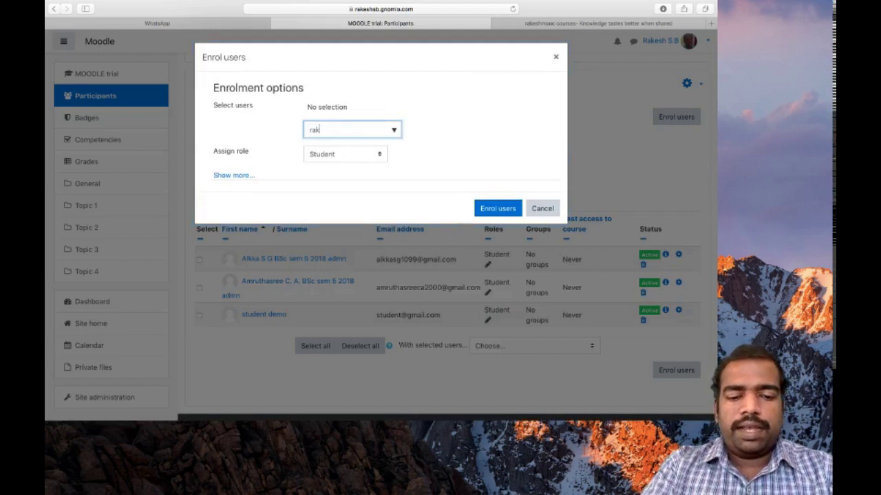
type("es")
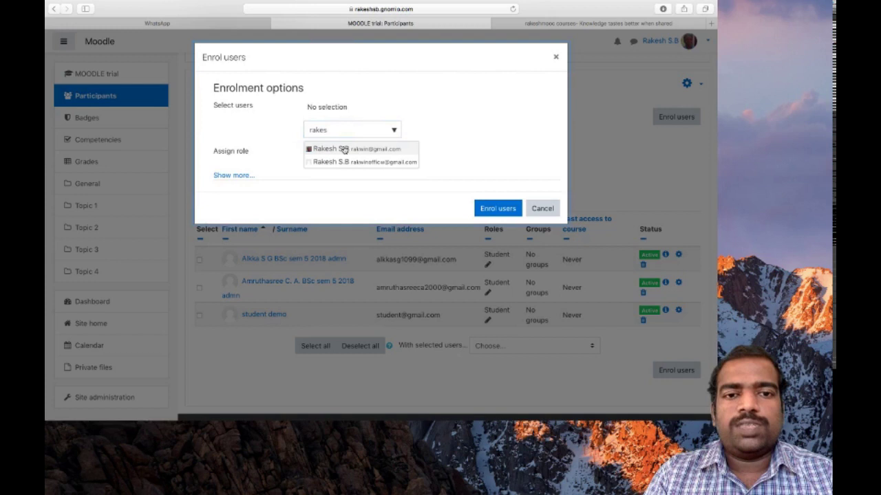
left_click(342, 150)
left_click(341, 160)
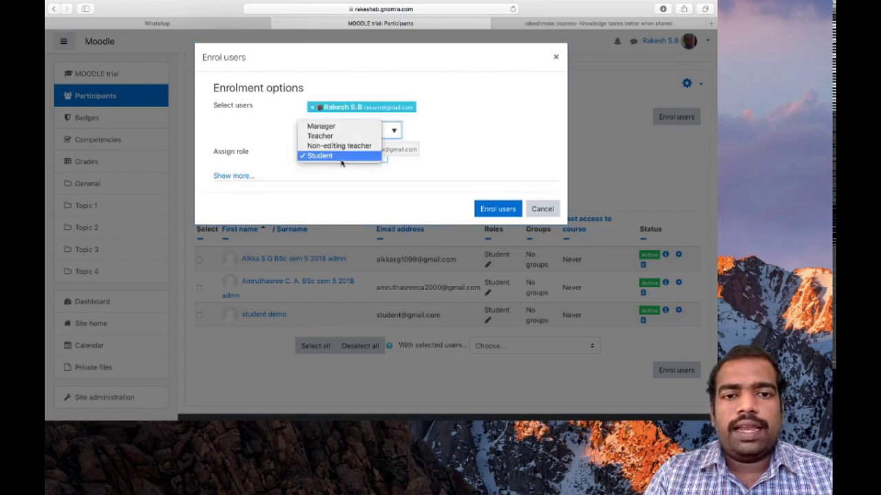
left_click(327, 136)
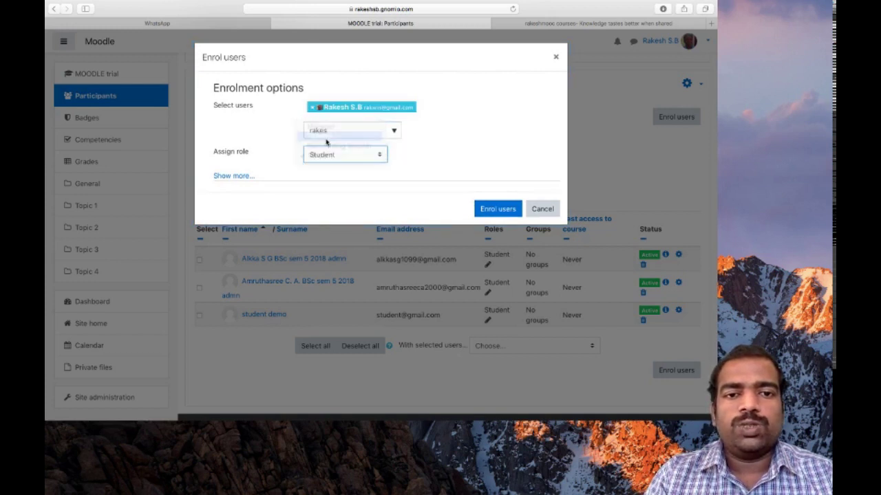
left_click(494, 206)
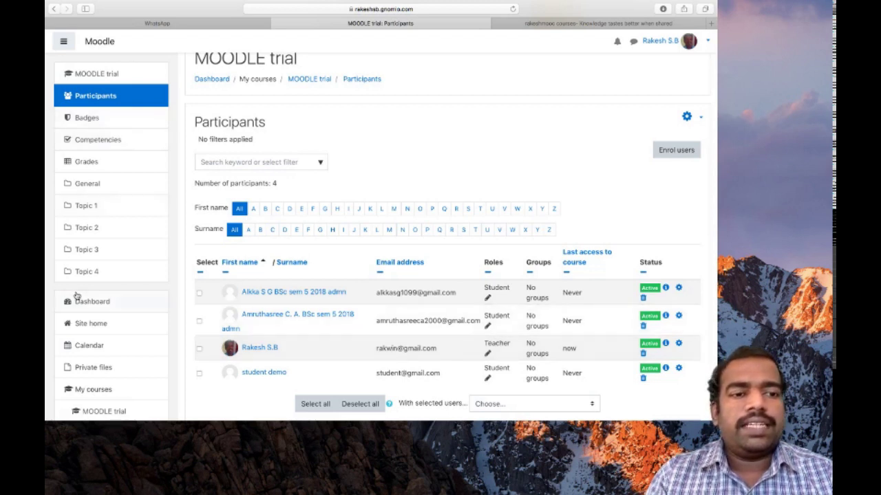
left_click(90, 82)
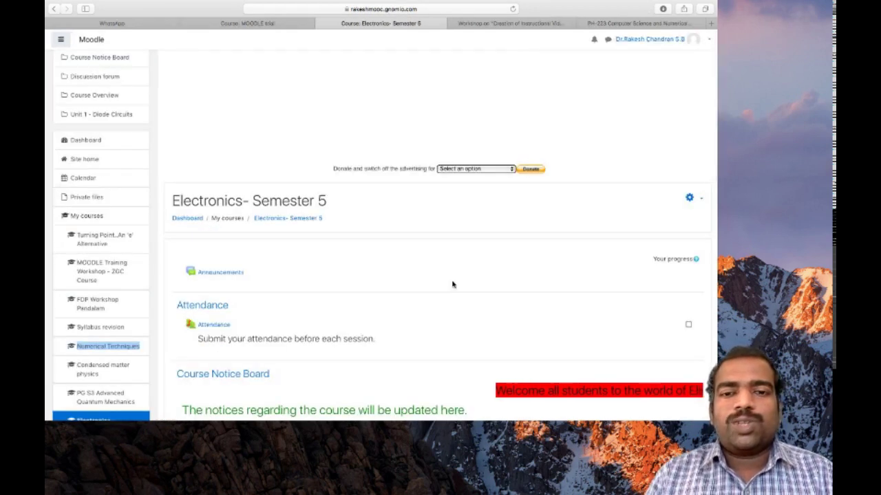
Step: Compare the attendance, notice board and discussion forum sections of the Electronics- Semester 5 course with the MOODLE trial course's default topics
scroll(452, 284, "down", 1)
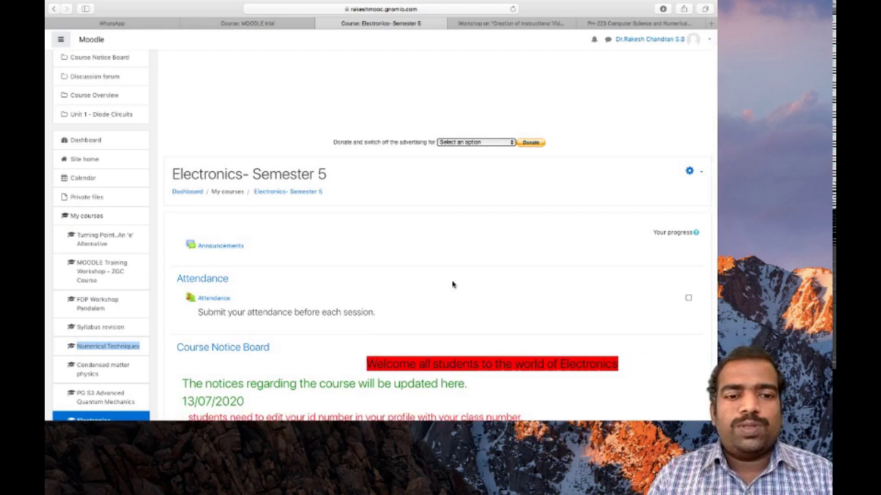
scroll(452, 284, "down", 1)
scroll(452, 284, "down", 2)
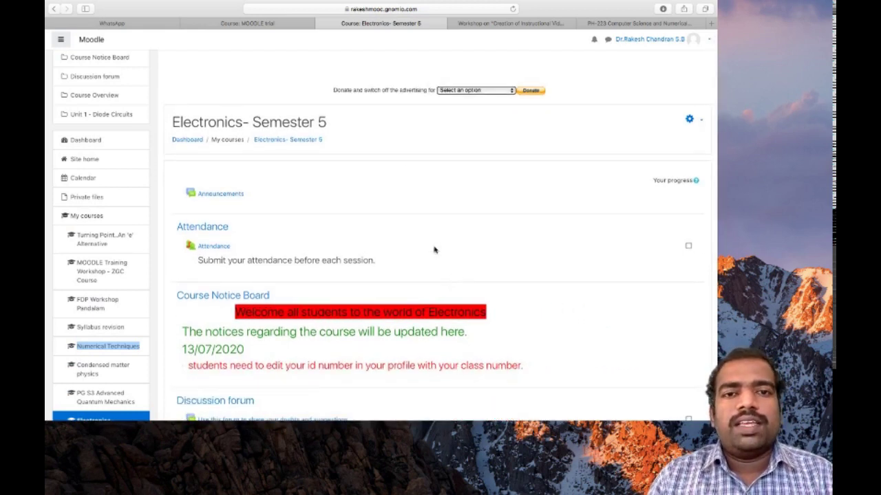
left_click(279, 24)
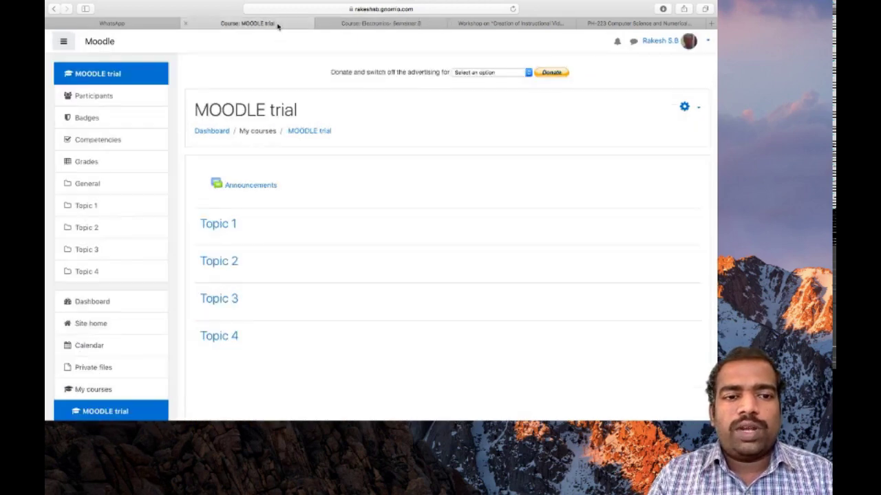
left_click(395, 24)
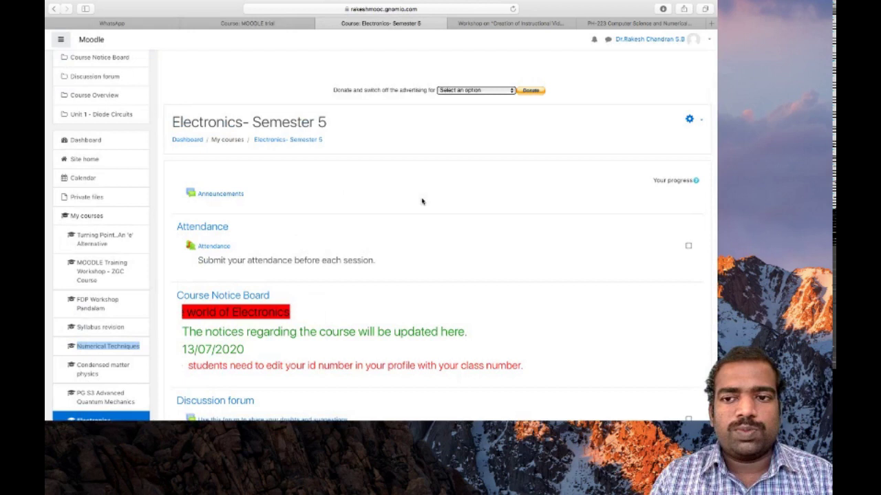
left_click(279, 29)
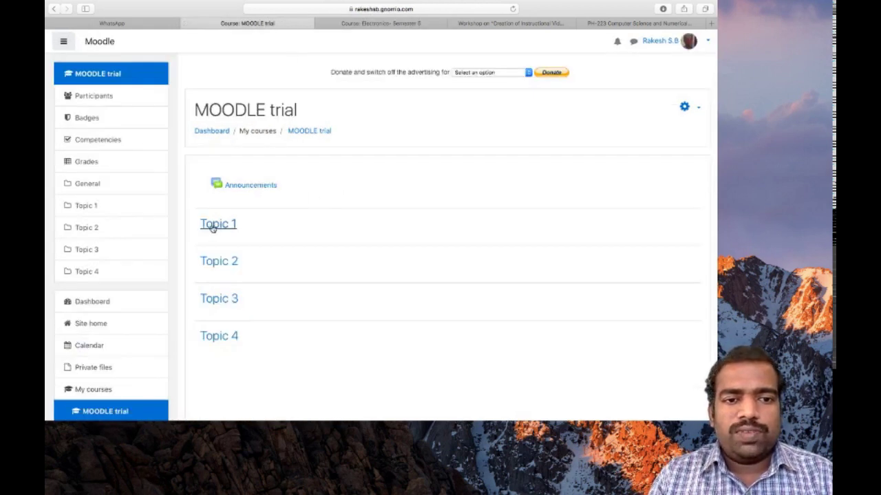
left_click(381, 26)
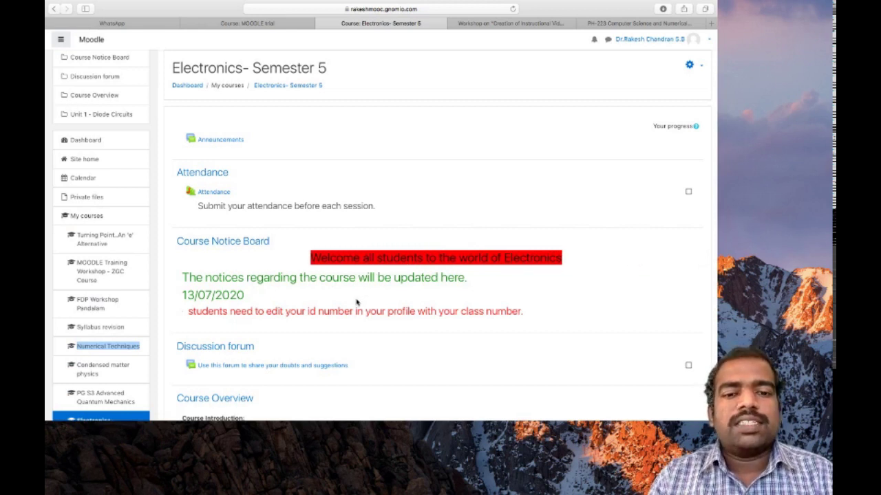
scroll(356, 301, "down", 1)
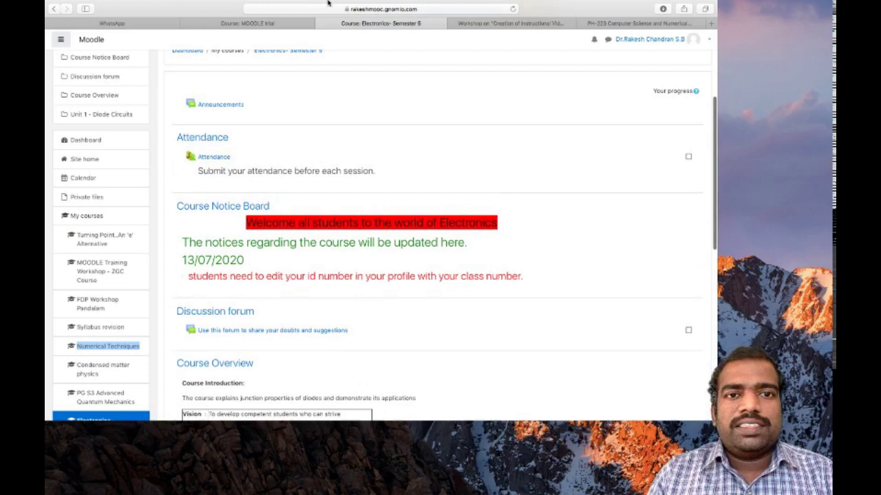
left_click(285, 22)
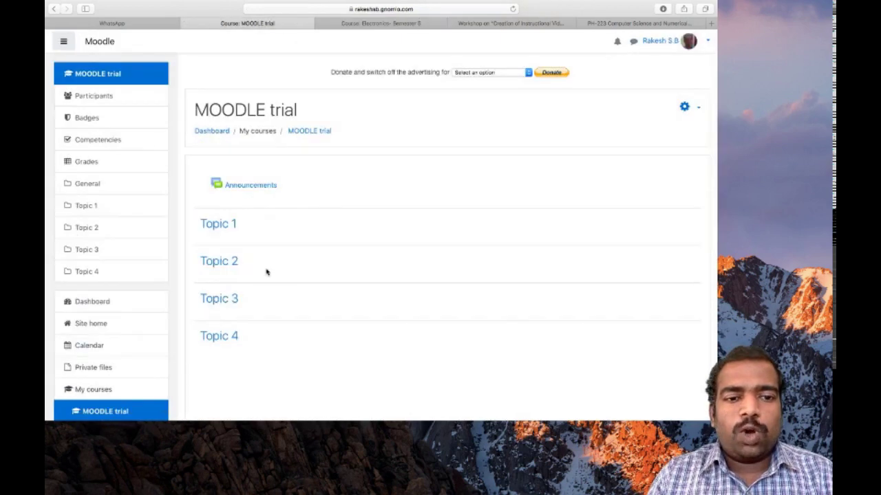
left_click(401, 28)
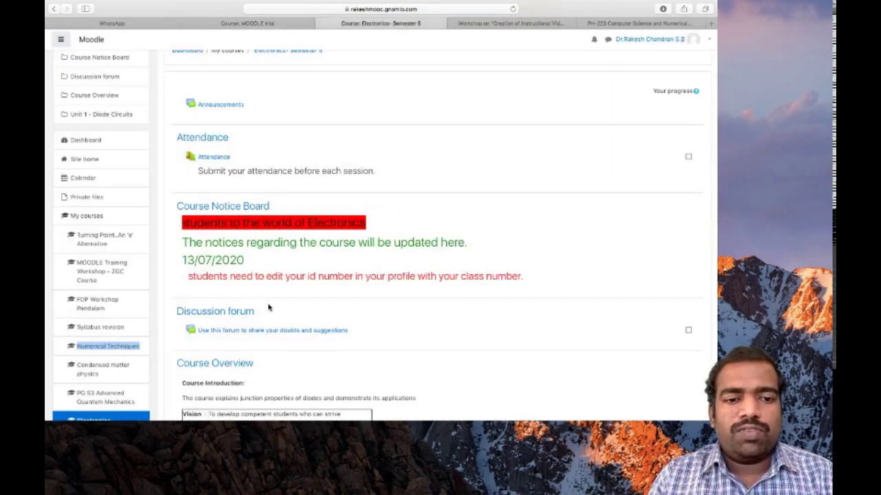
scroll(275, 303, "down", 2)
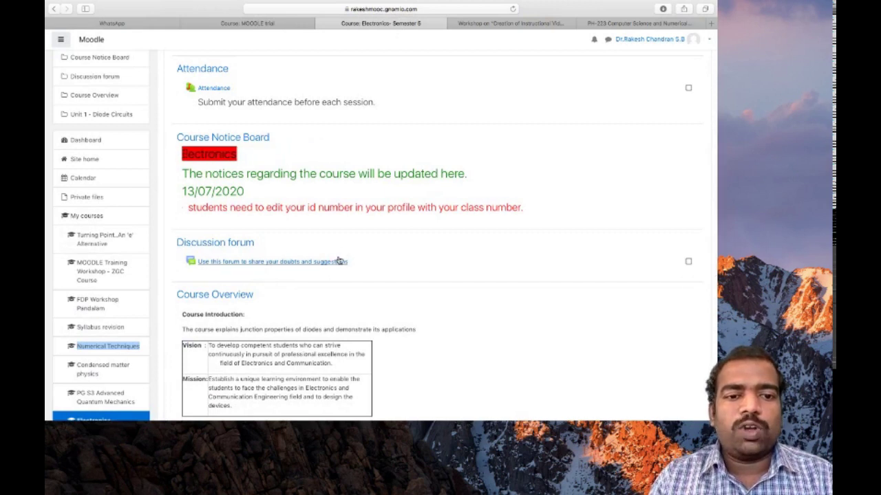
left_click(270, 24)
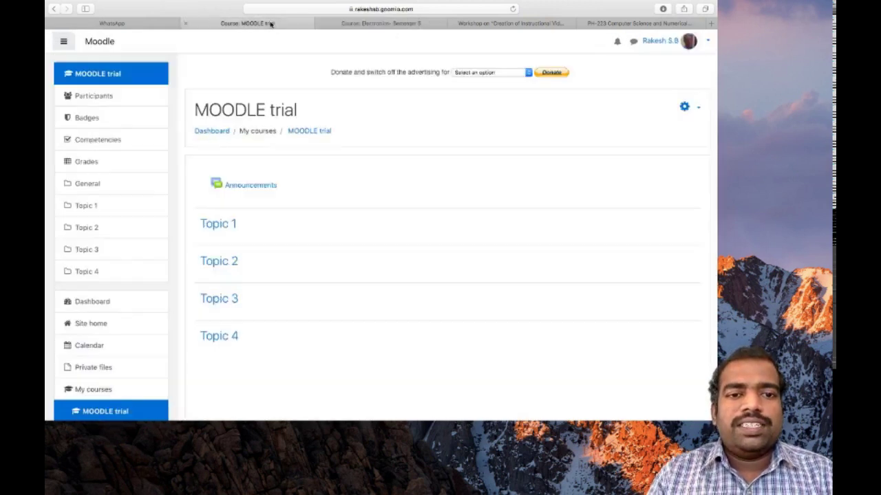
Step: Examine the Electronics- Semester 5 course's sections, from the course overview down to the Unit 1 - Diode Circuits modules and assignment
left_click(380, 23)
scroll(316, 234, "down", 2)
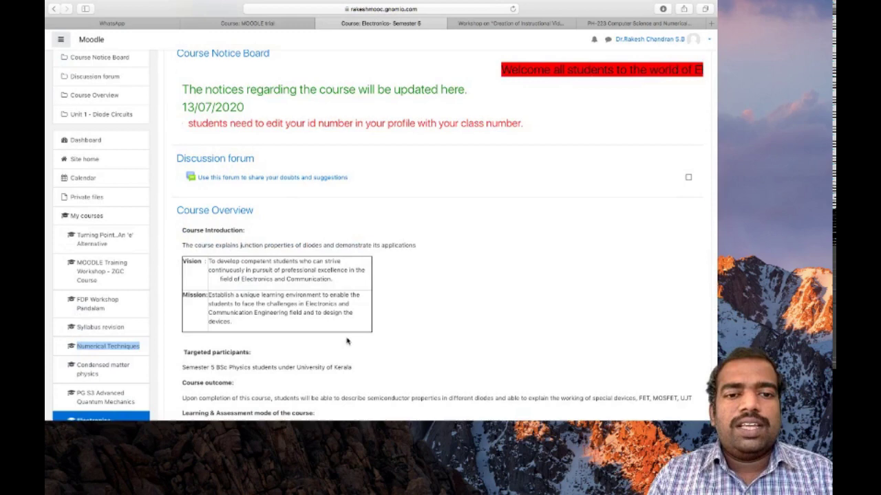
scroll(344, 337, "down", 2)
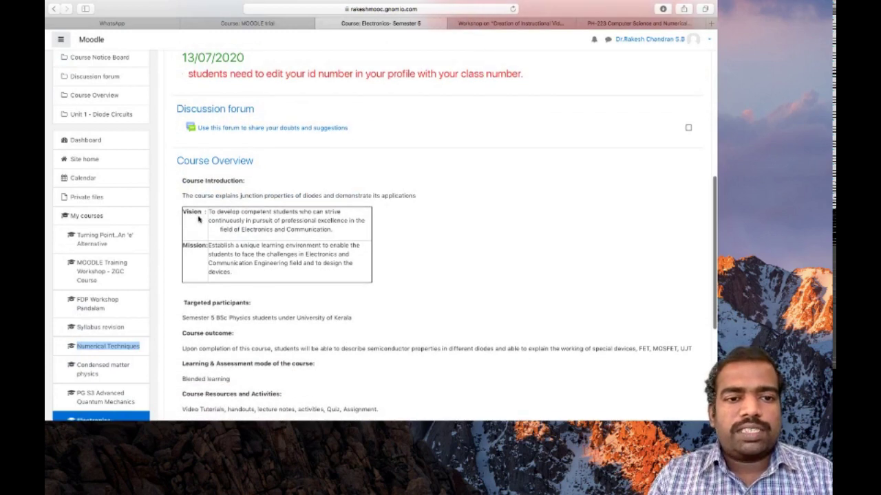
scroll(273, 285, "down", 3)
scroll(274, 285, "down", 5)
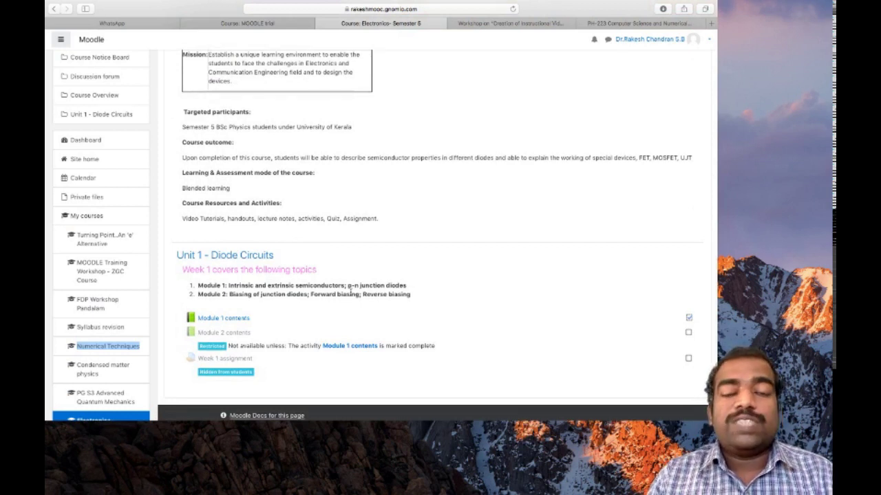
scroll(351, 293, "up", 10)
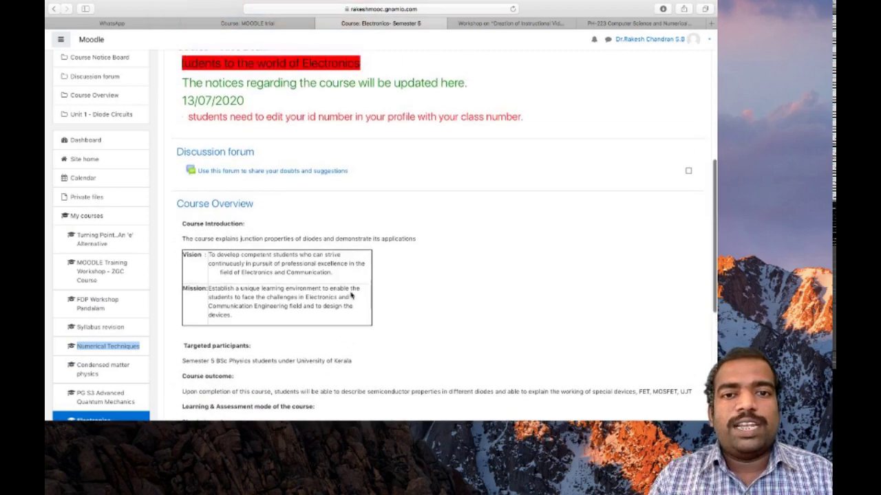
scroll(351, 296, "up", 3)
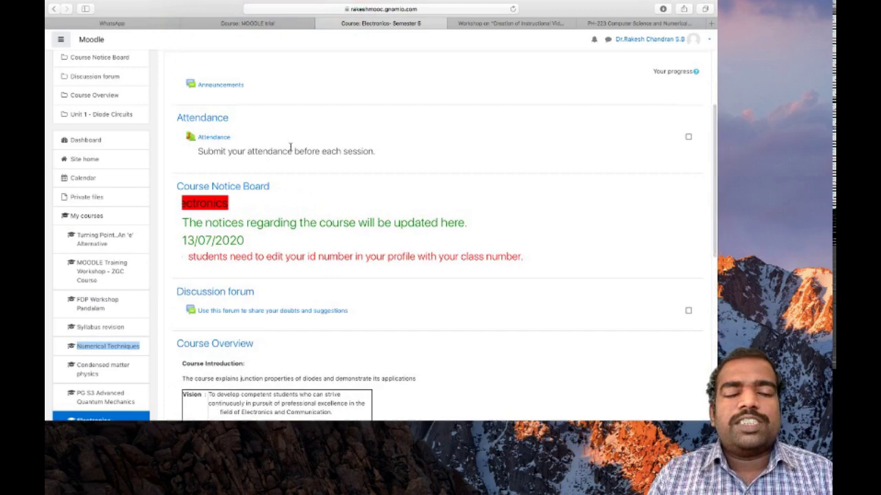
scroll(278, 230, "down", 3)
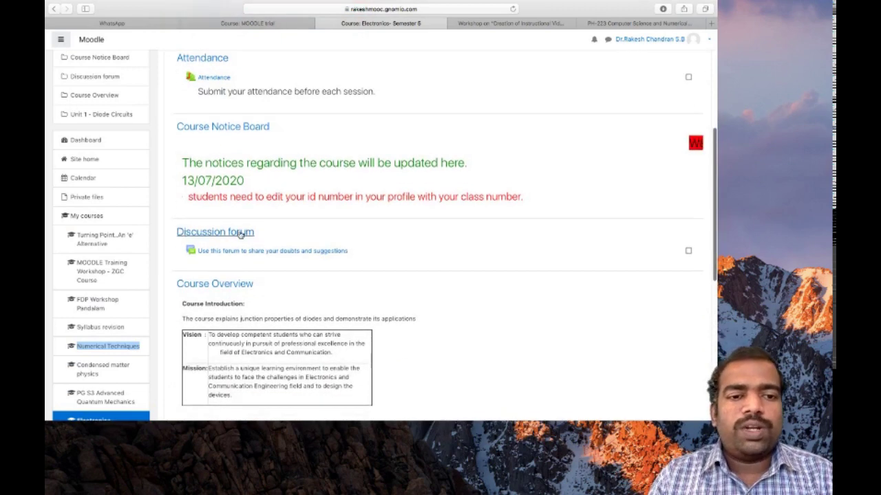
scroll(275, 238, "down", 3)
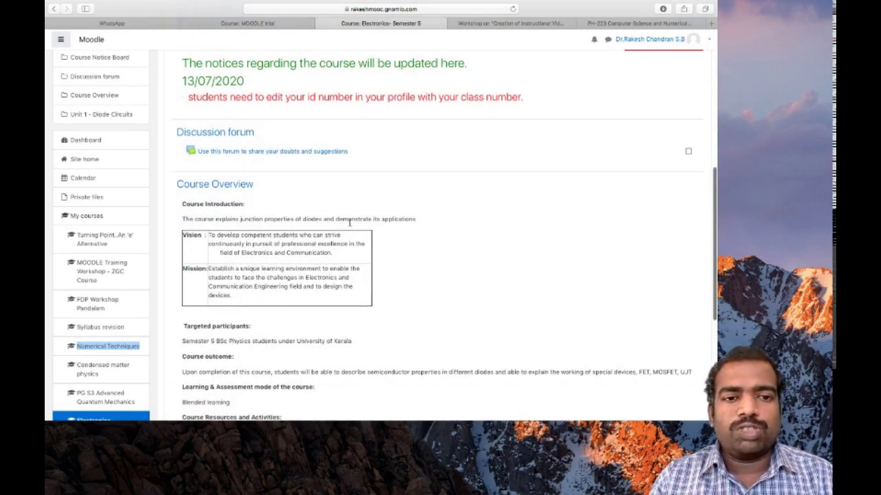
scroll(388, 274, "down", 4)
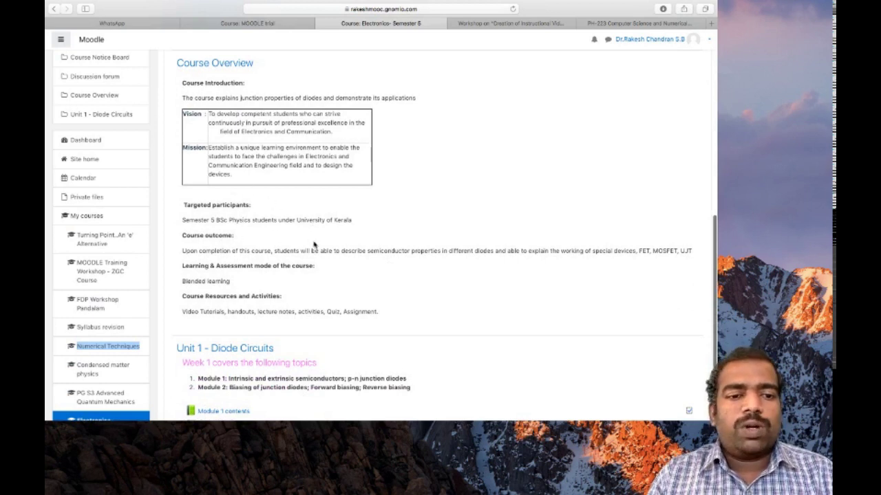
scroll(314, 244, "down", 3)
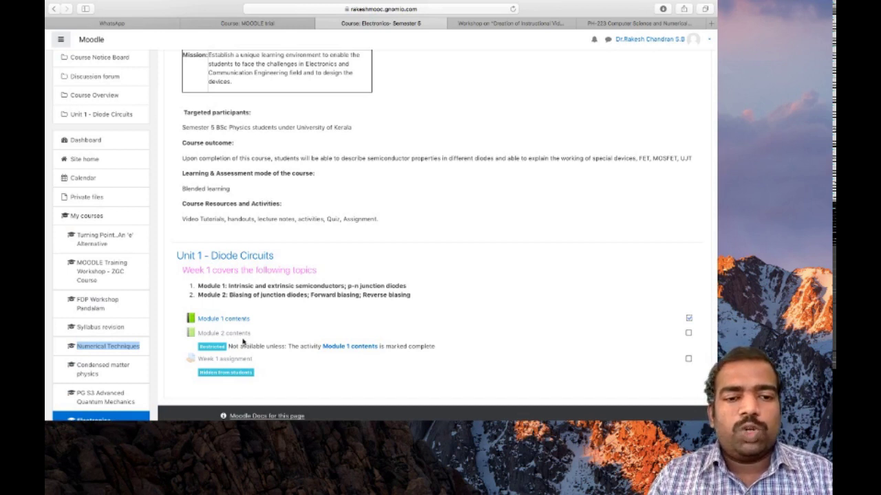
scroll(242, 342, "down", 1)
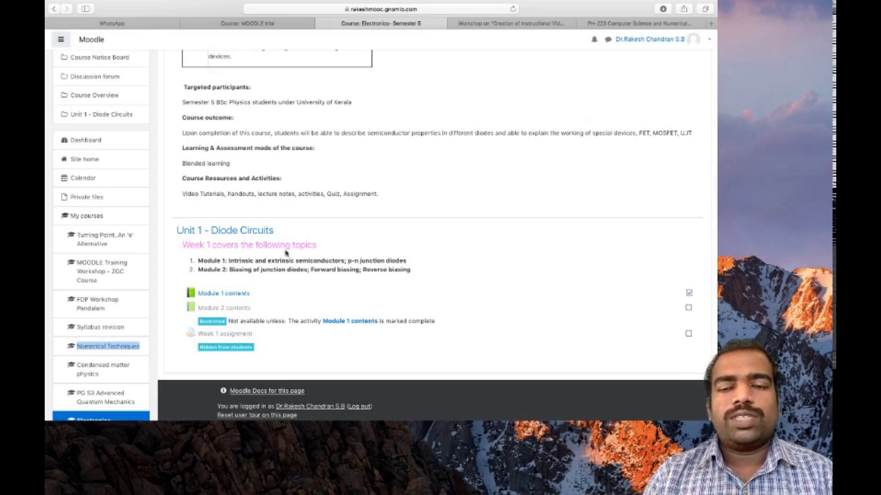
Step: Examine how the FDP Workshop Pandalam course is divided into days and how the Numerical Techniques course is divided into sections
left_click(540, 24)
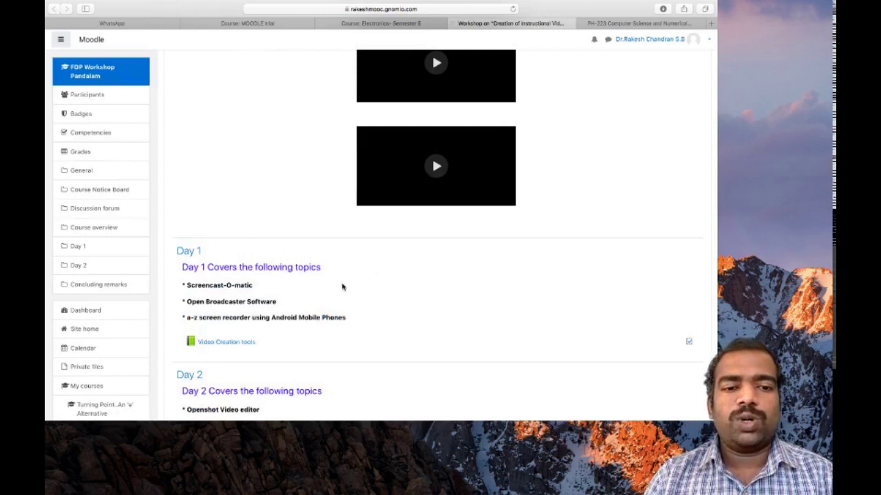
scroll(340, 278, "down", 2)
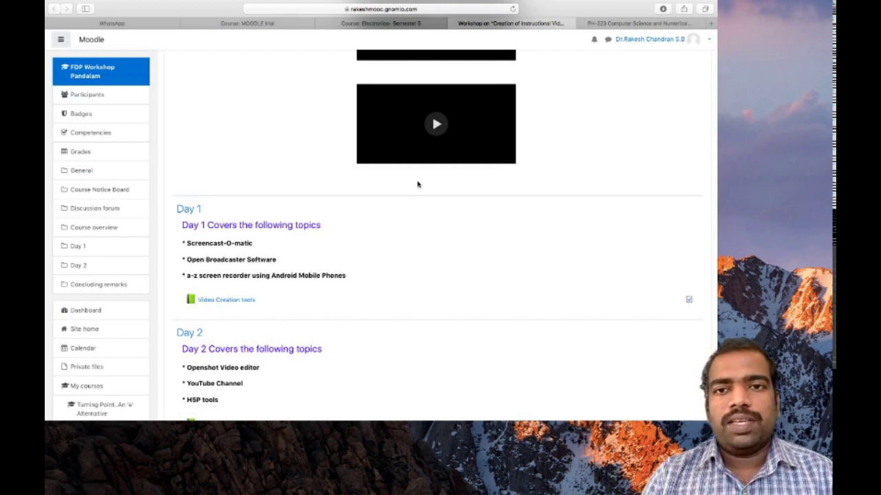
left_click(626, 27)
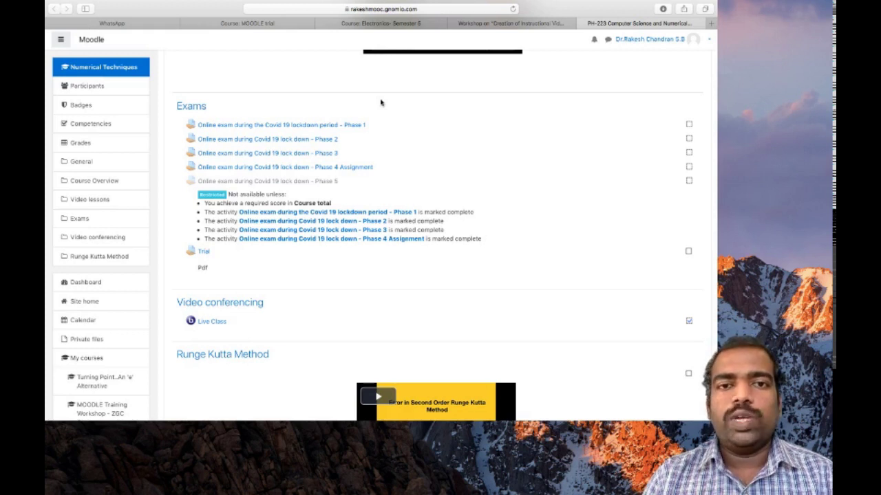
Step: Review the Electronics- Semester 5 course's section order, from Attendance and Course Notice Board down to Unit 1 - Diode Circuits
left_click(383, 22)
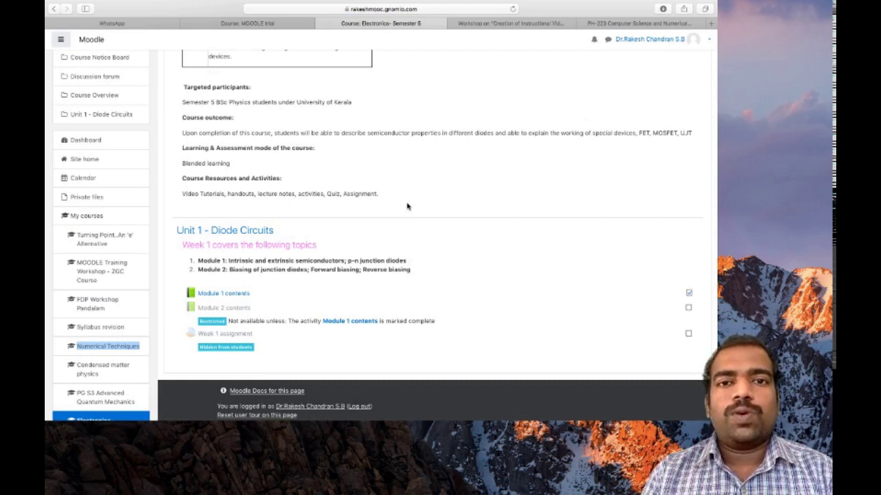
scroll(407, 207, "up", 10)
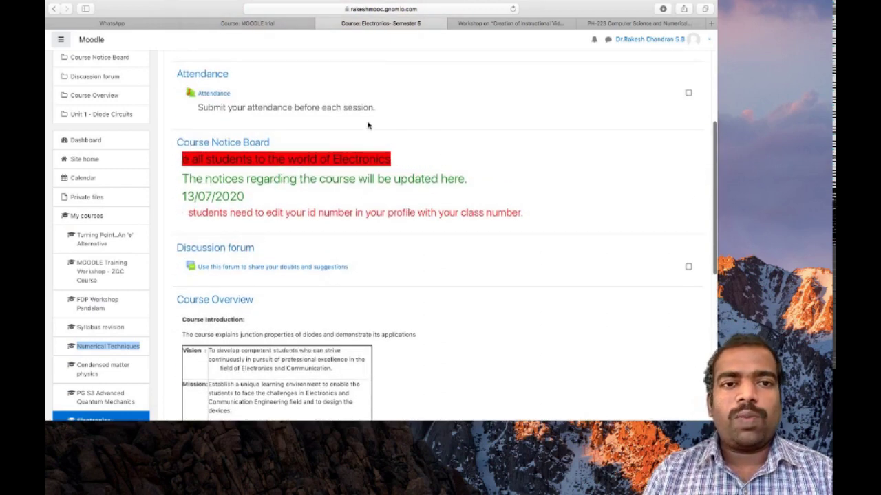
scroll(358, 127, "up", 2)
scroll(328, 145, "down", 2)
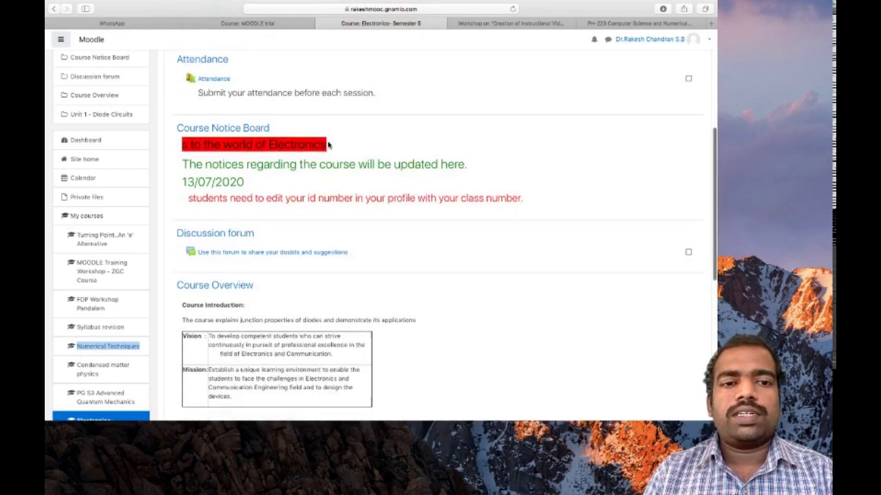
scroll(344, 158, "down", 2)
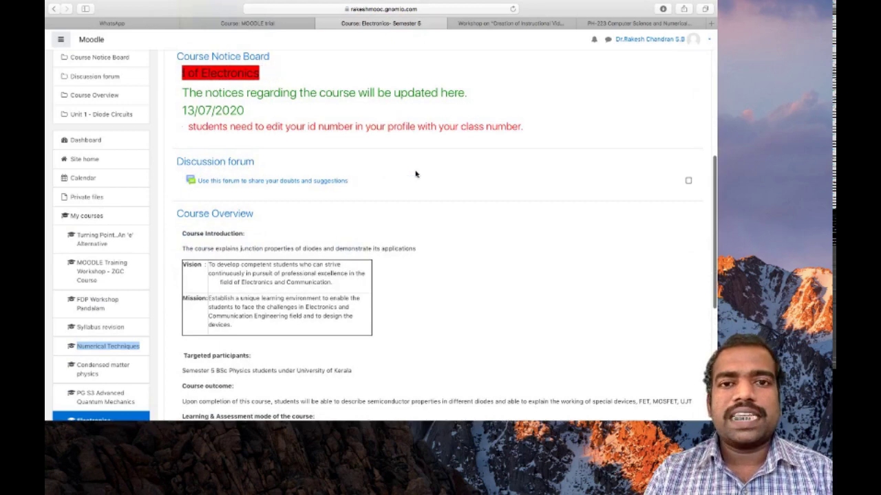
scroll(416, 174, "down", 4)
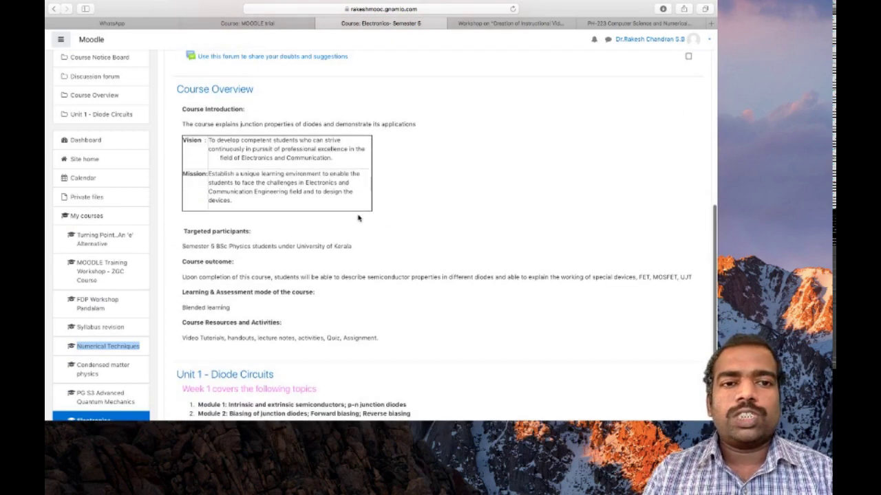
scroll(360, 220, "down", 5)
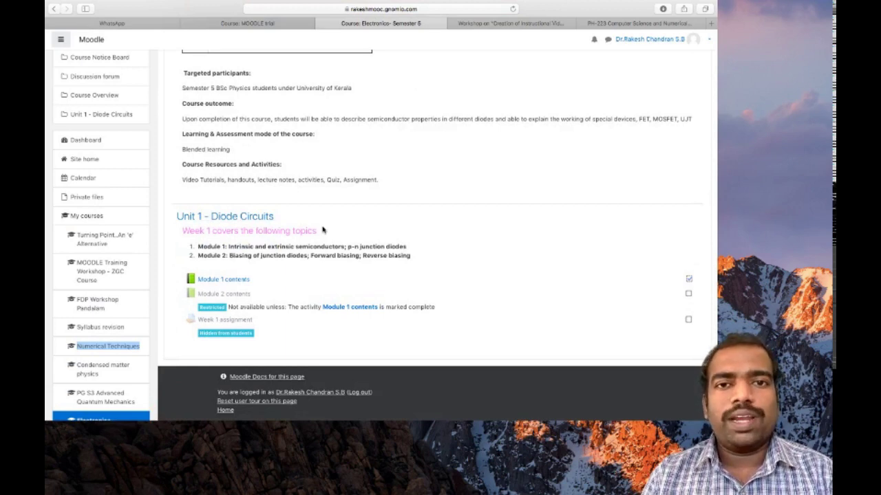
Step: Compare the opening sections of the Electronics- Semester 5 course with the MOODLE trial course's default topics, ending on the MOODLE trial page
scroll(322, 230, "up", 10)
key("ctrl+shift+Tab")
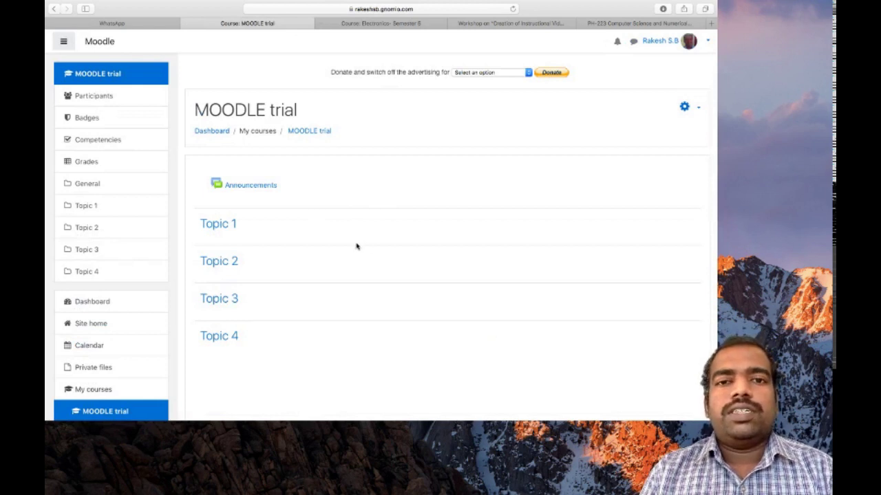
key("ctrl+Tab")
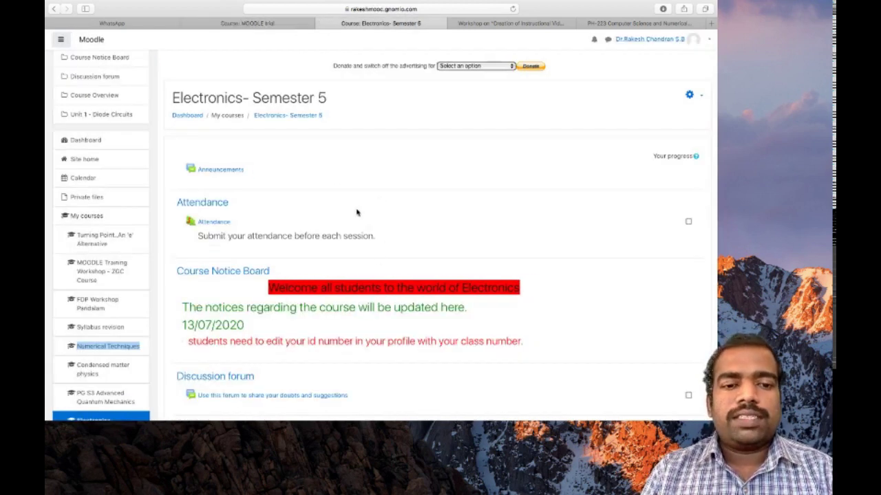
left_click(287, 24)
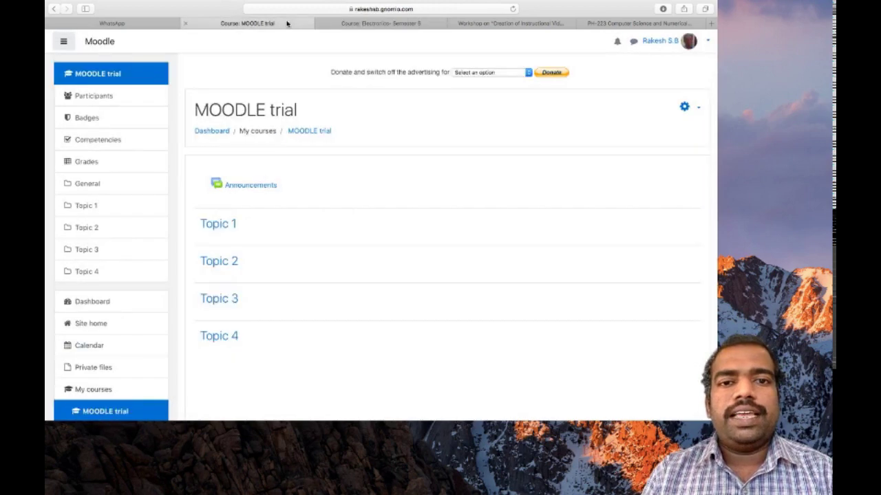